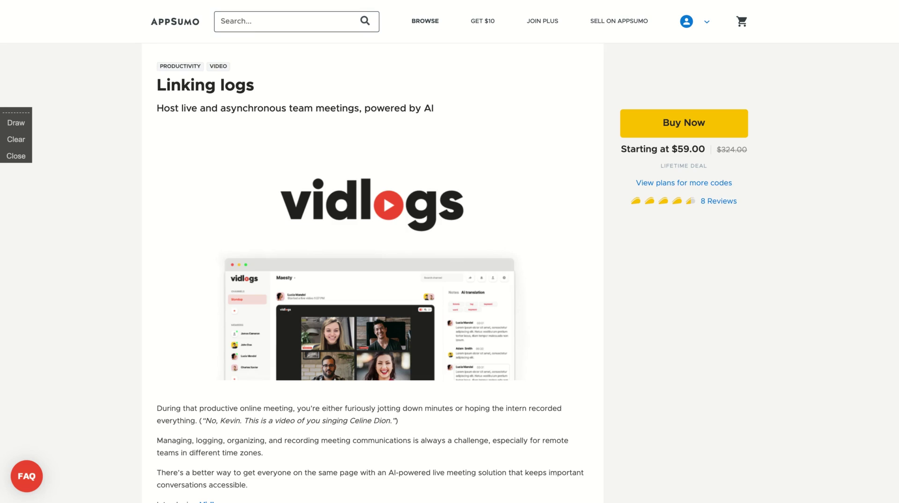
- Read through the Vidlogs deal page on AppSumo, from the product description to the deal terms, features and plan prices
scroll(253, 302, "down", 10)
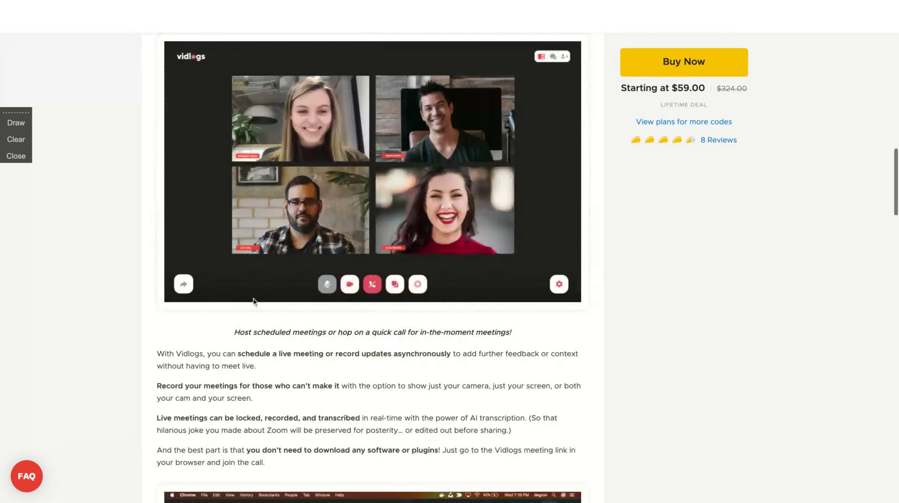
scroll(372, 272, "down", 15)
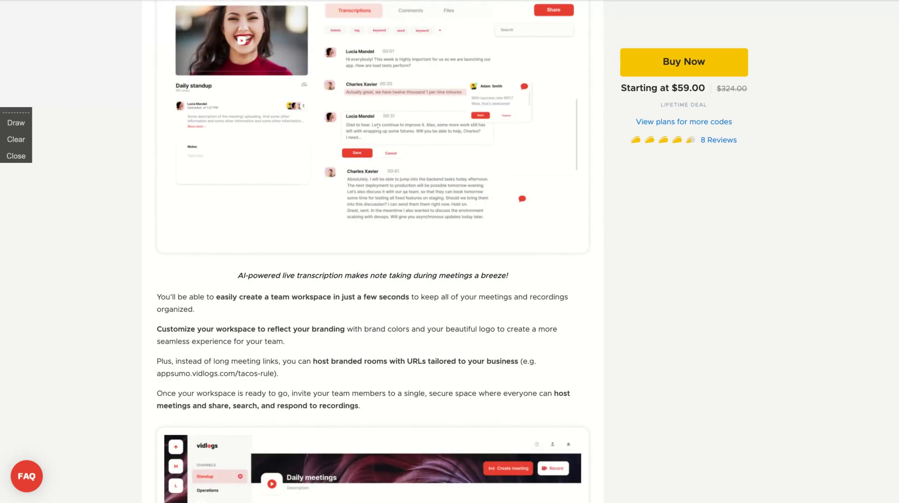
scroll(372, 272, "down", 15)
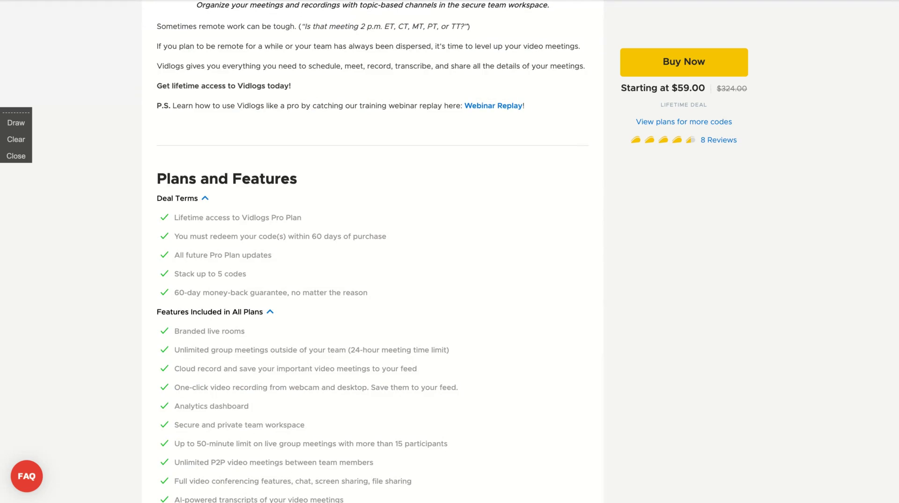
scroll(372, 272, "down", 8)
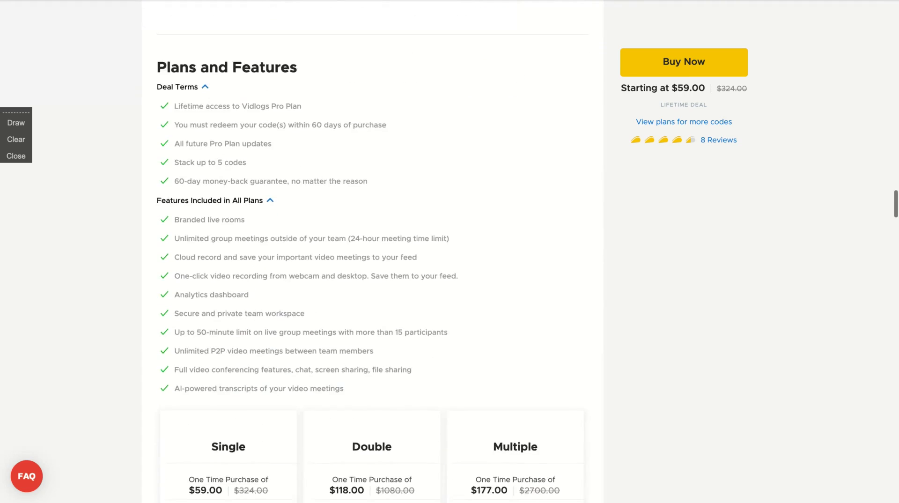
scroll(160, 287, "down", 1)
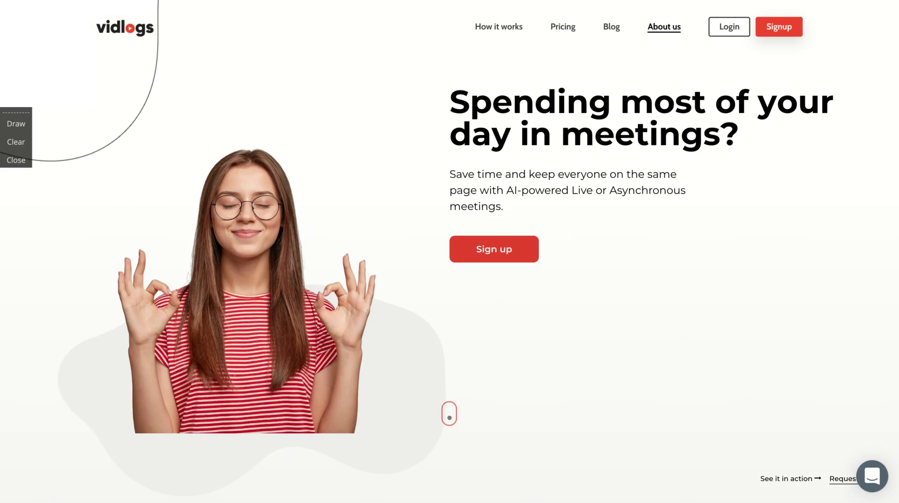
- Look over the Vidlogs website's About us page, including the company story and the team member profiles
scroll(450, 281, "down", 10)
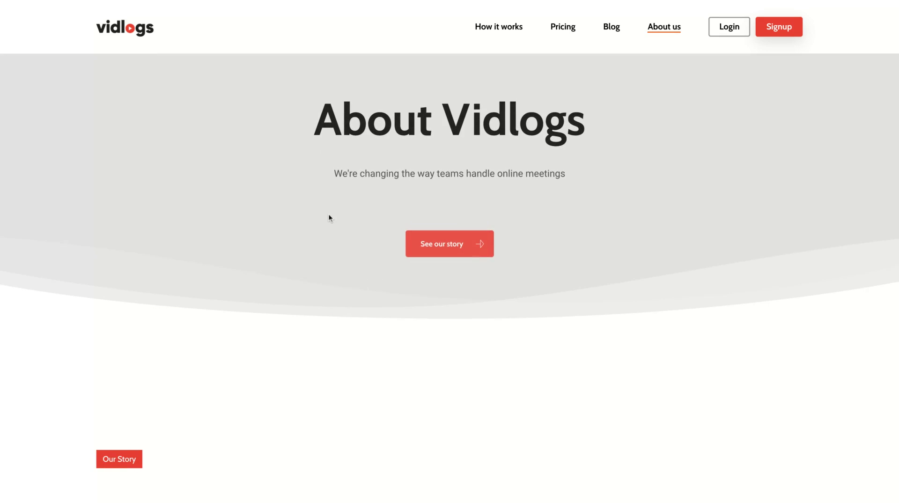
scroll(329, 214, "down", 2)
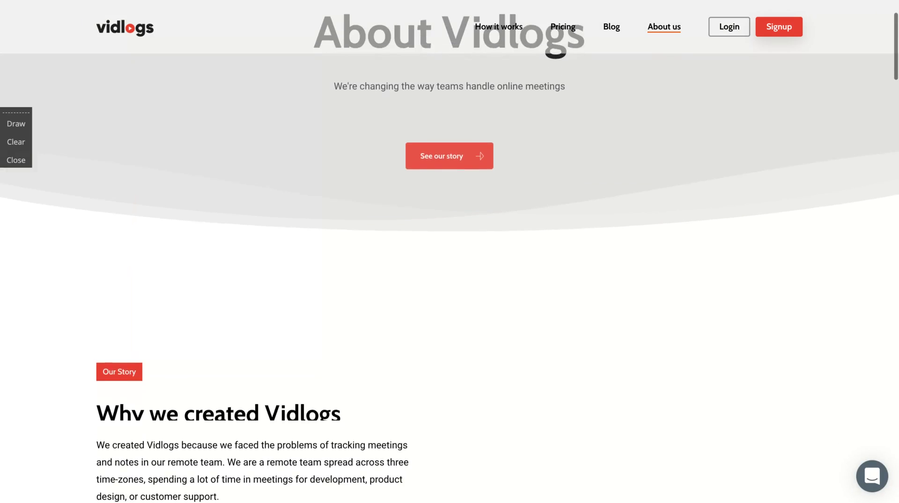
scroll(329, 214, "down", 12)
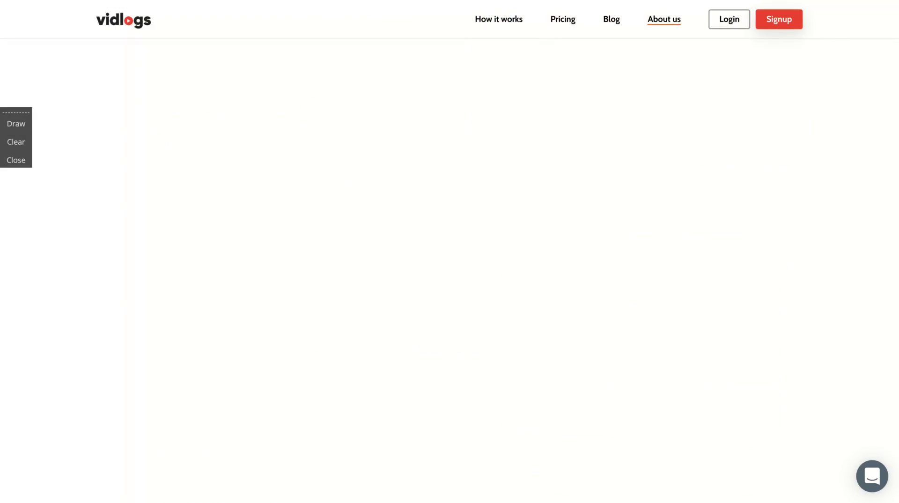
scroll(328, 213, "up", 3)
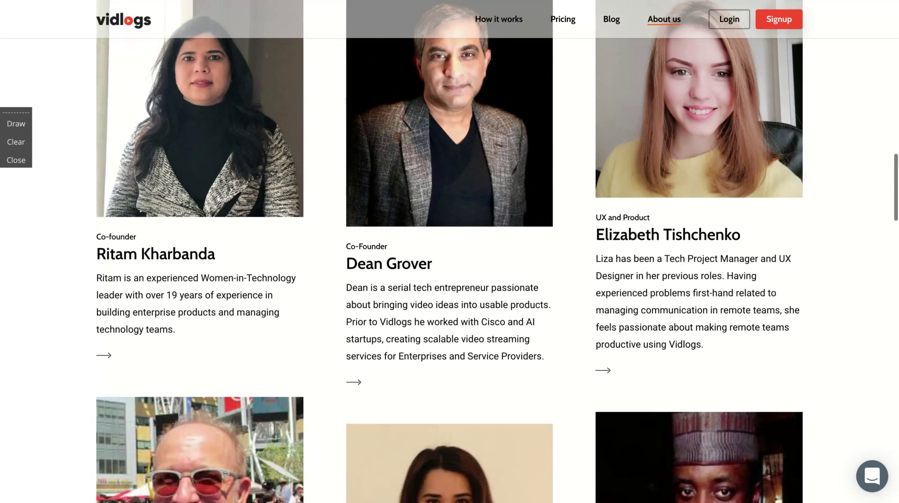
scroll(317, 246, "up", 2)
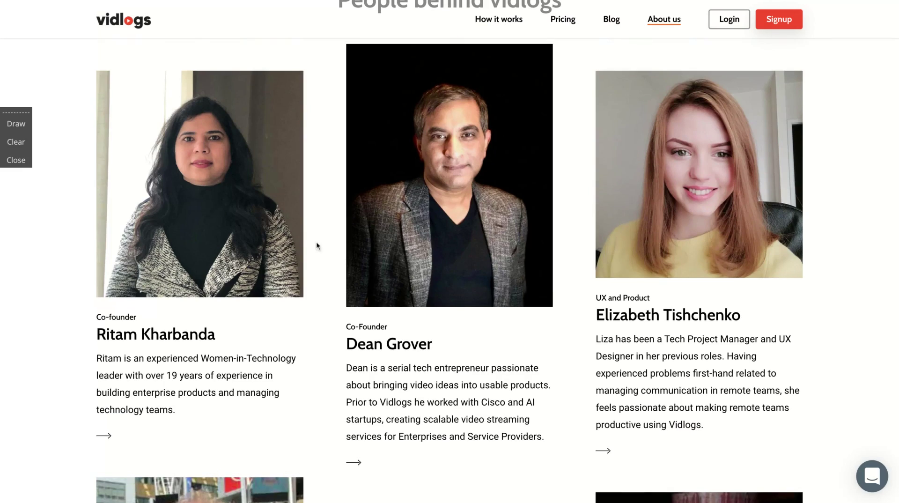
scroll(312, 282, "down", 10)
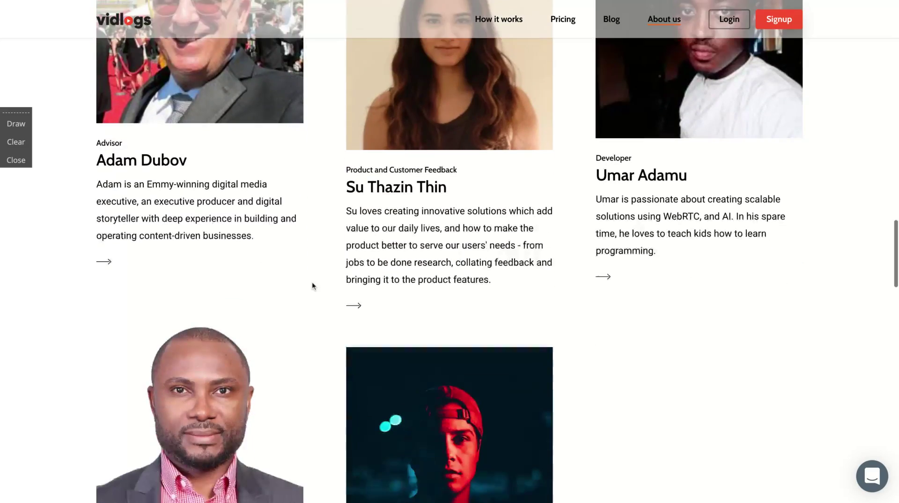
scroll(311, 283, "down", 5)
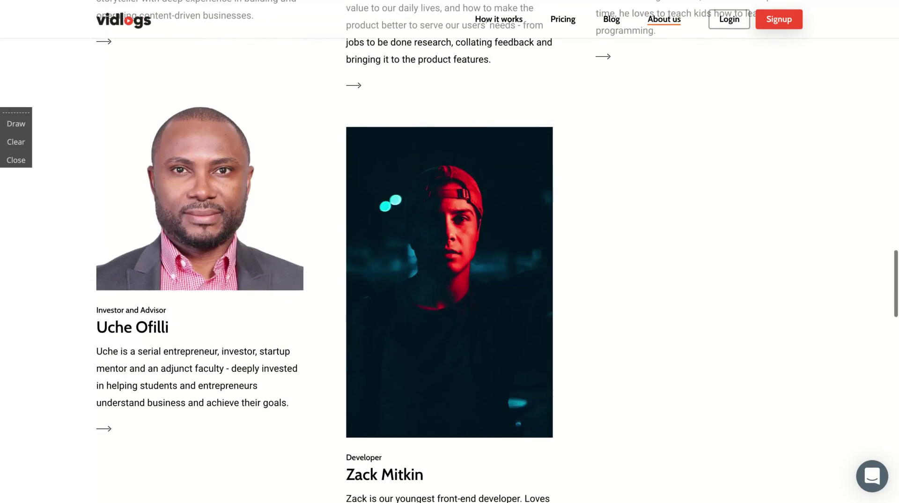
scroll(450, 251, "up", 12)
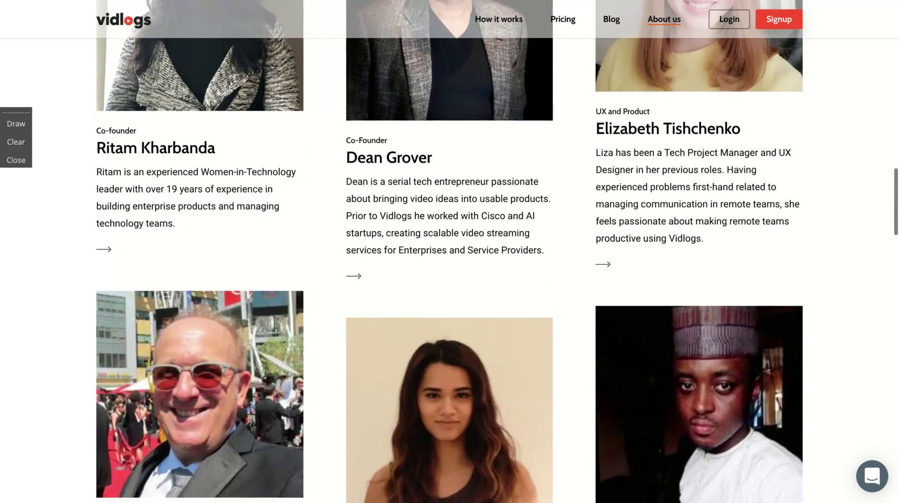
scroll(449, 251, "up", 4)
scroll(450, 251, "up", 5)
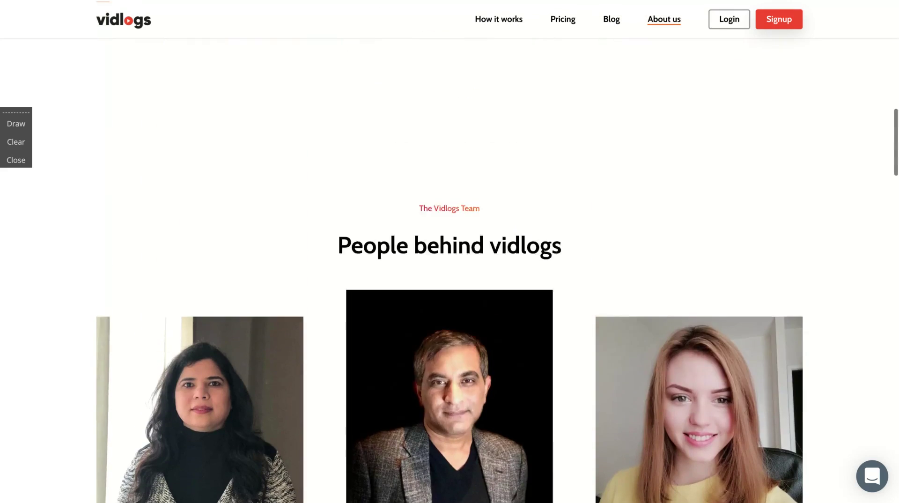
scroll(449, 252, "up", 10)
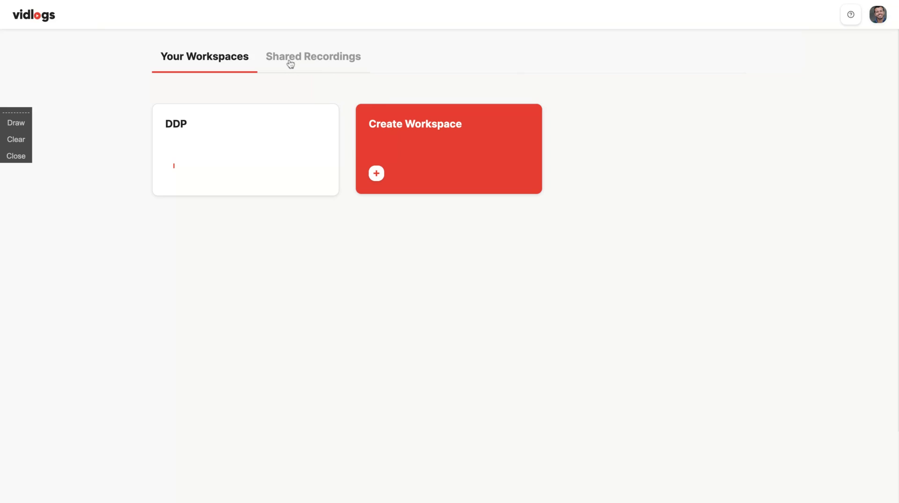
- Open the DDP workspace in Vidlogs and view the profile section of the account settings
left_click(228, 140)
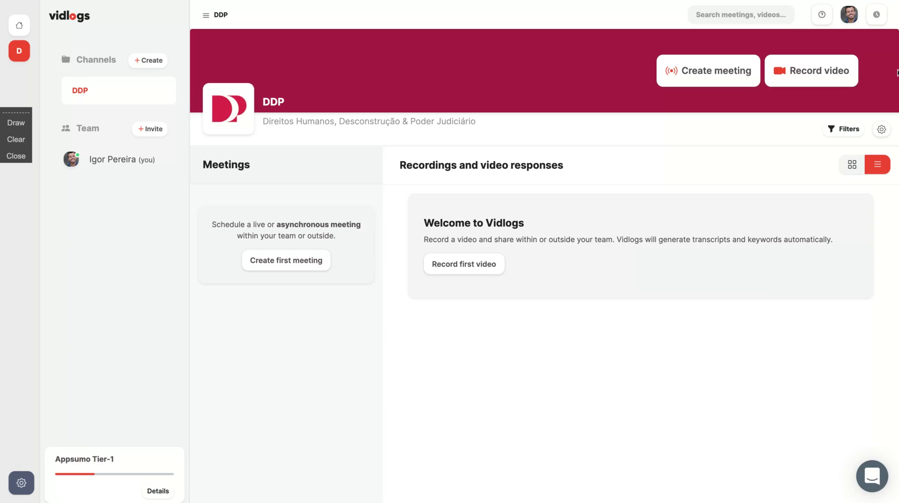
left_click(850, 16)
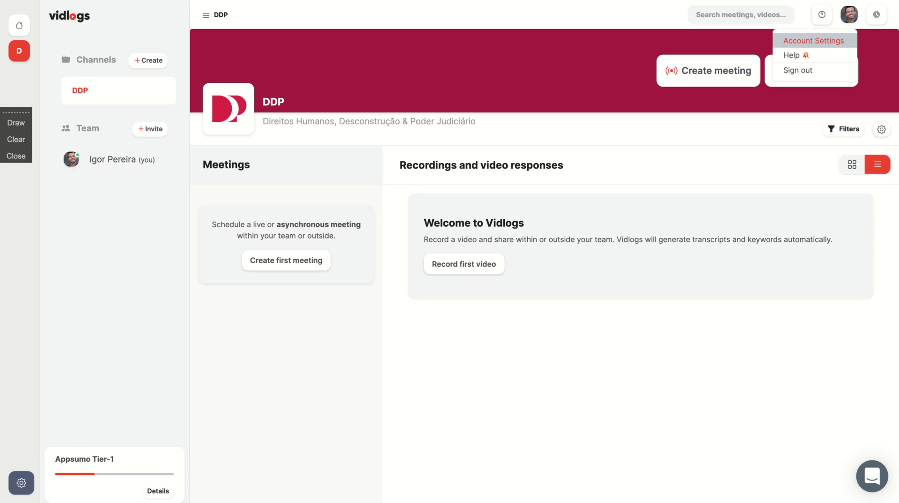
left_click(804, 42)
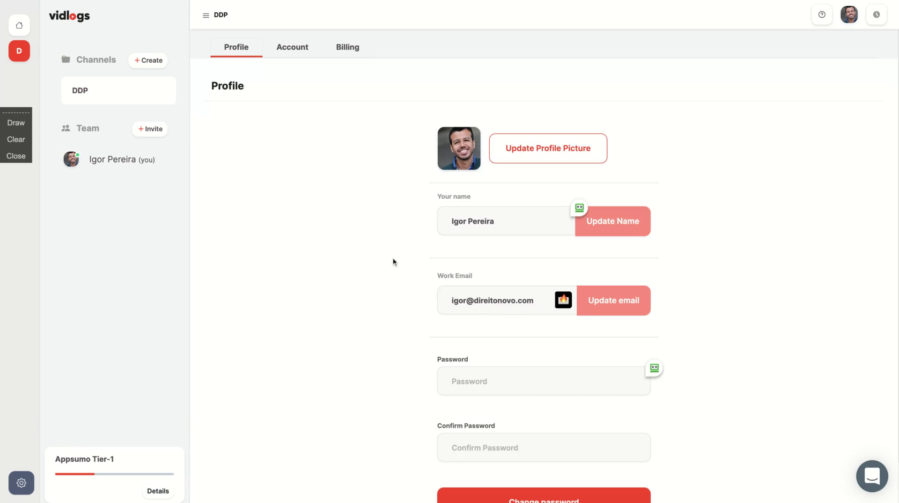
scroll(392, 257, "down", 1)
scroll(392, 257, "up", 1)
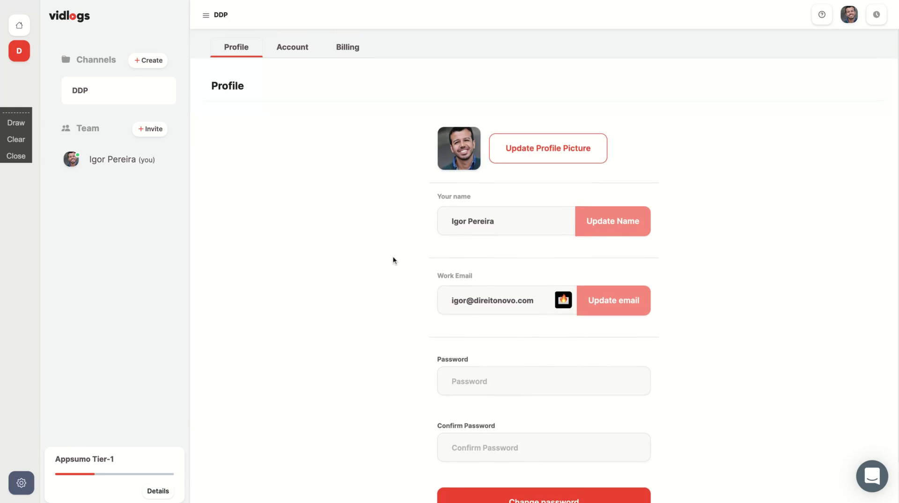
- Review the workspace account settings and the billing details, including the current plan and its limits and usage
left_click(291, 47)
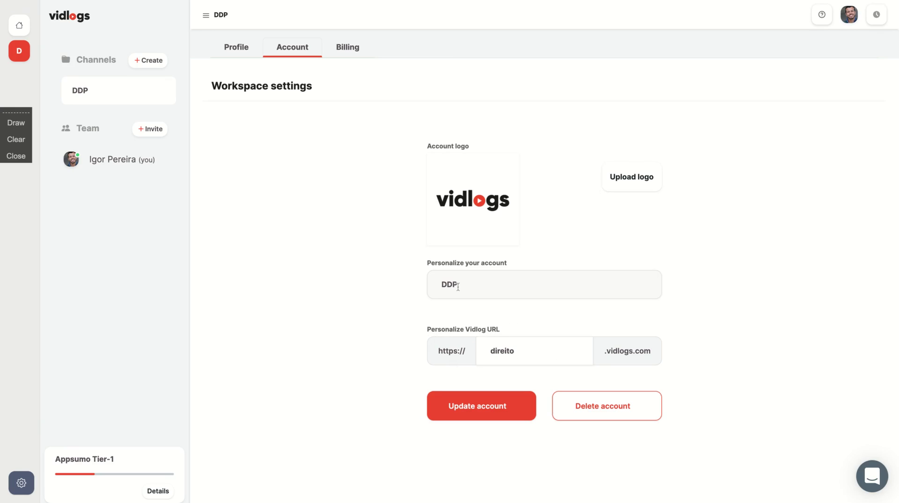
left_click(350, 47)
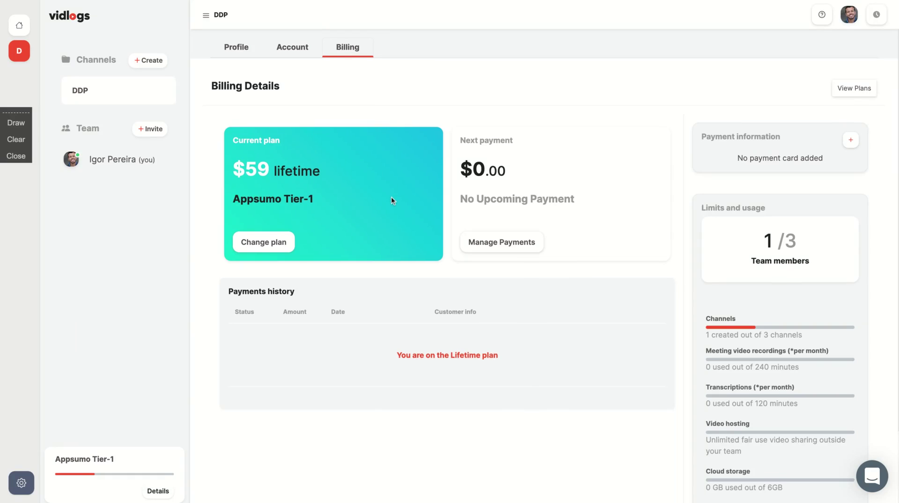
scroll(392, 197, "down", 2)
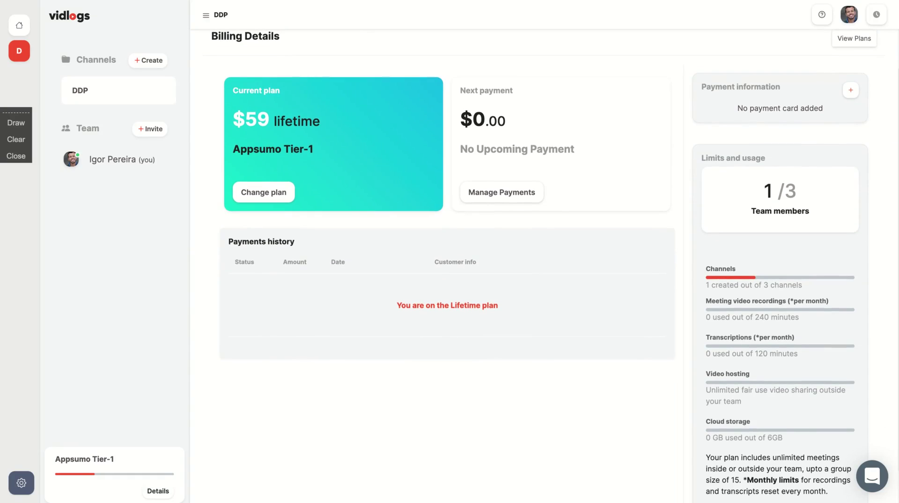
scroll(542, 258, "down", 3)
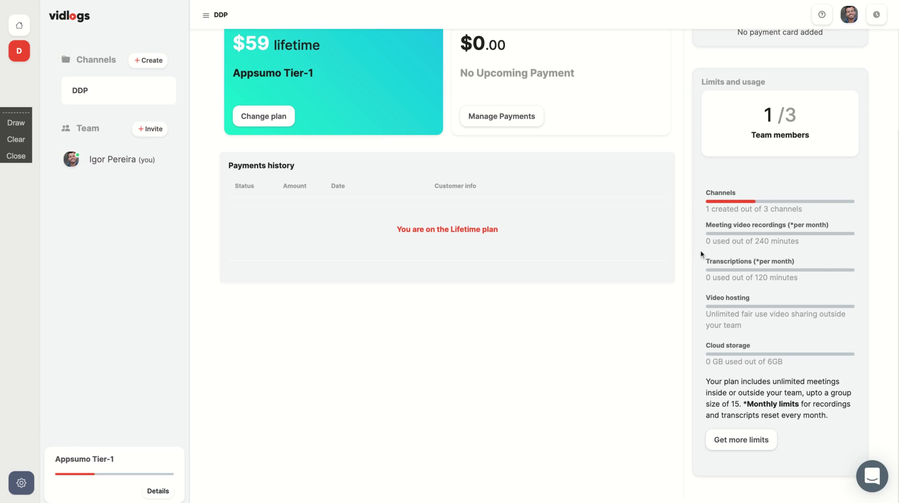
scroll(630, 237, "up", 3)
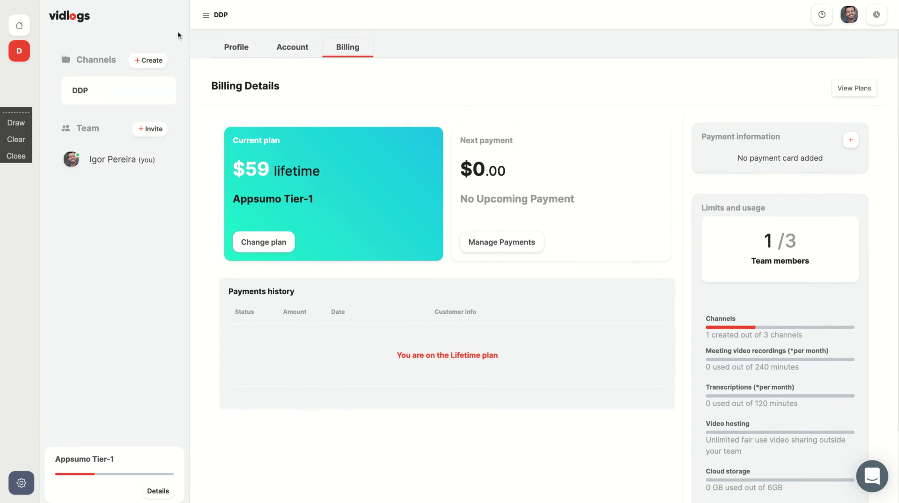
- Return to the DDP channel and inspect its editing options, closing them without changes
left_click(100, 99)
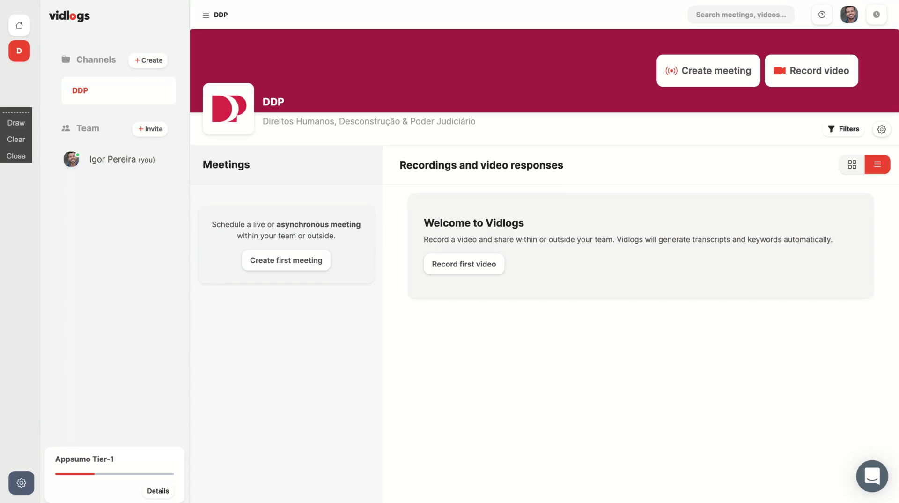
left_click(881, 131)
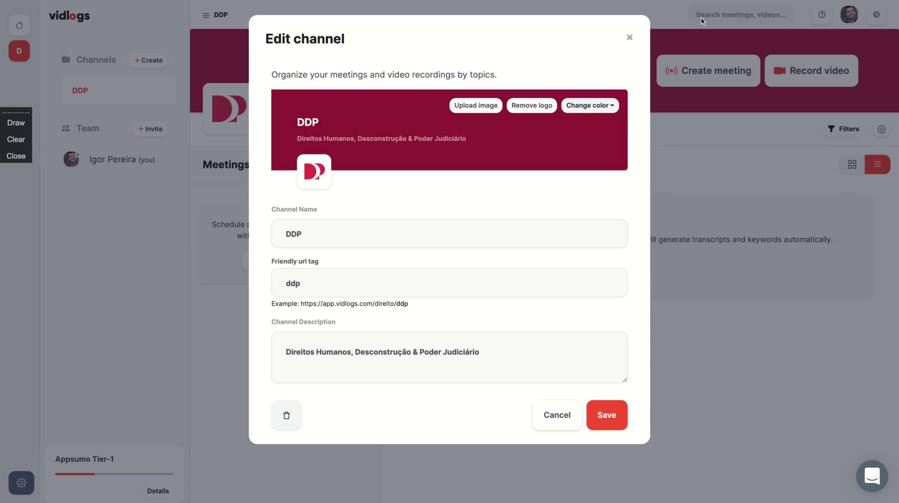
left_click(629, 37)
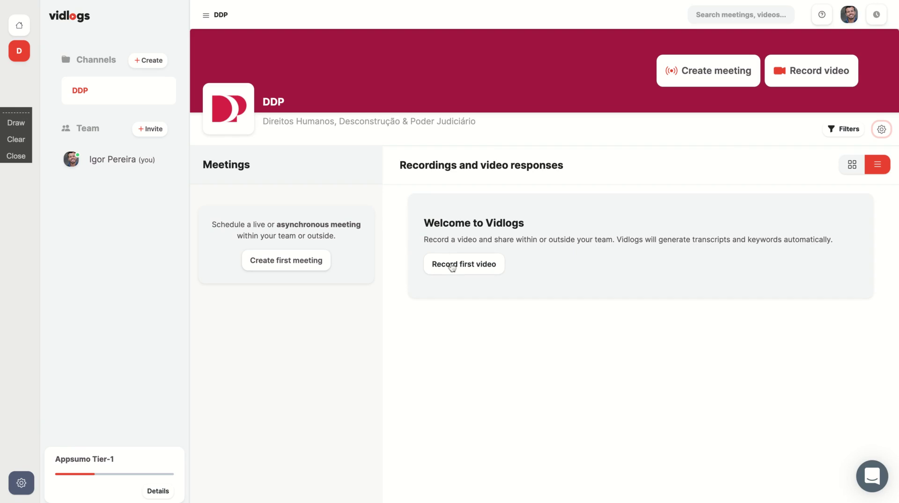
- Open the live meeting setup, inspect the preferred camera and microphone choices, and turn the camera off
left_click(282, 263)
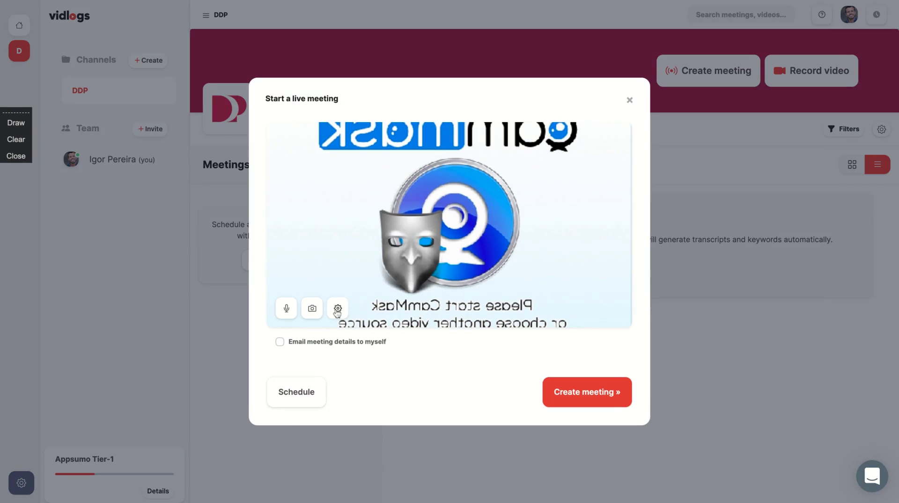
left_click(337, 309)
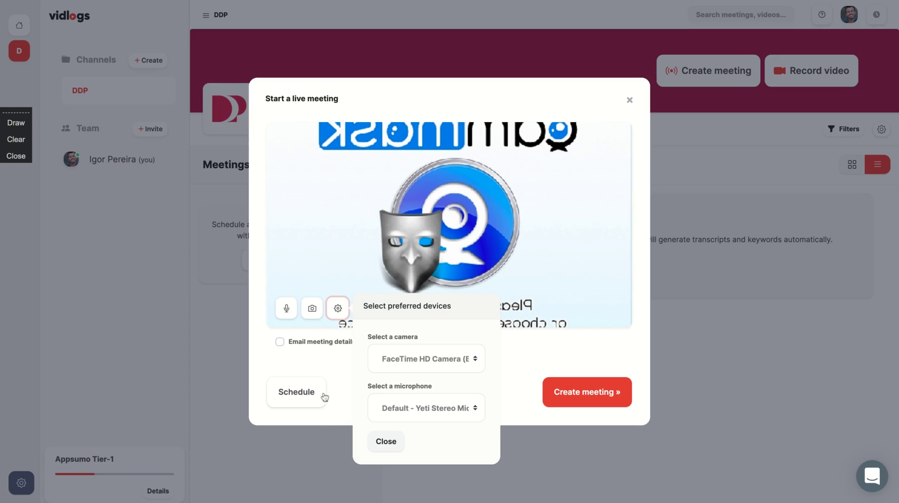
left_click(311, 310)
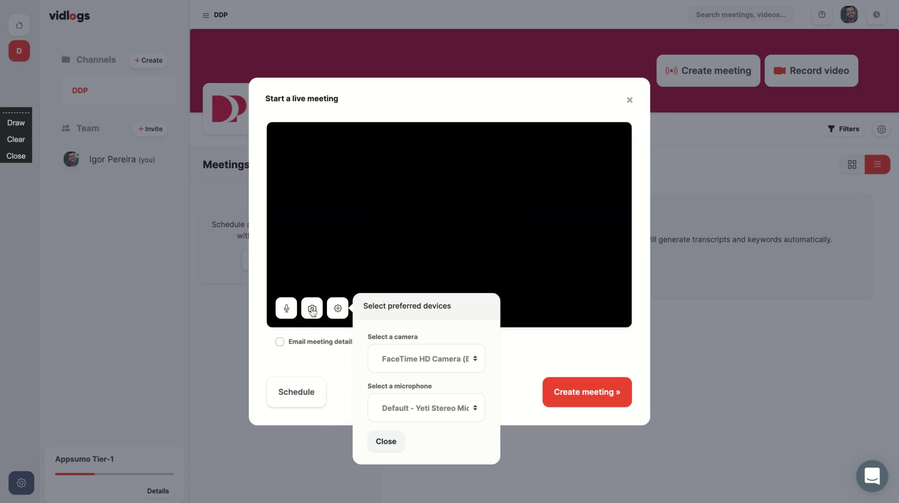
left_click(312, 310)
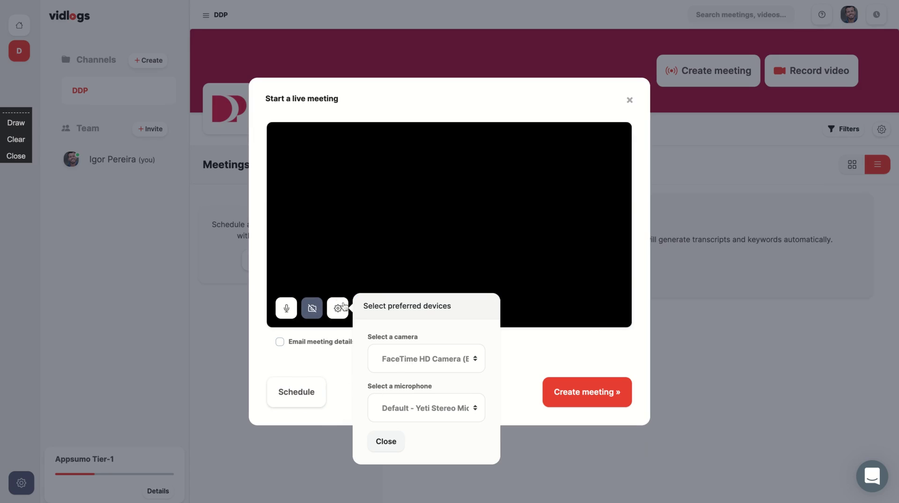
left_click(344, 307)
- Try muting and unmuting the microphone, and switch the option to email meeting details to yourself on and off
left_click(286, 310)
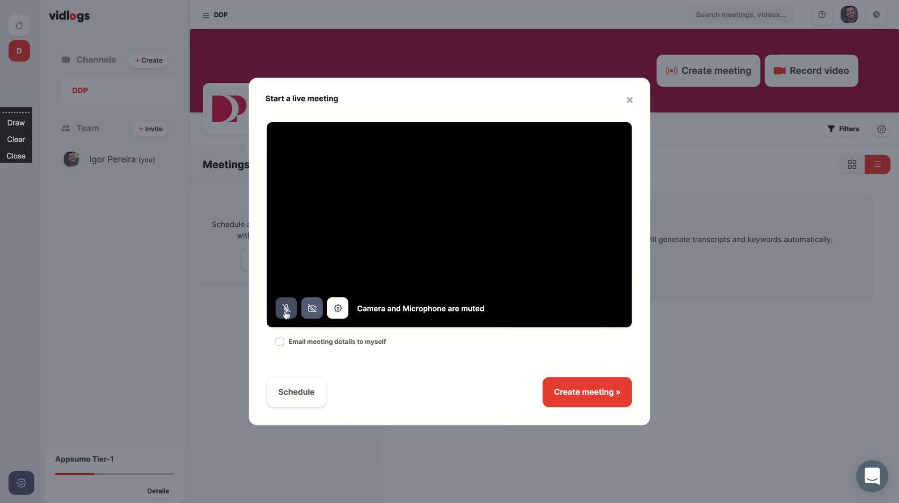
left_click(286, 312)
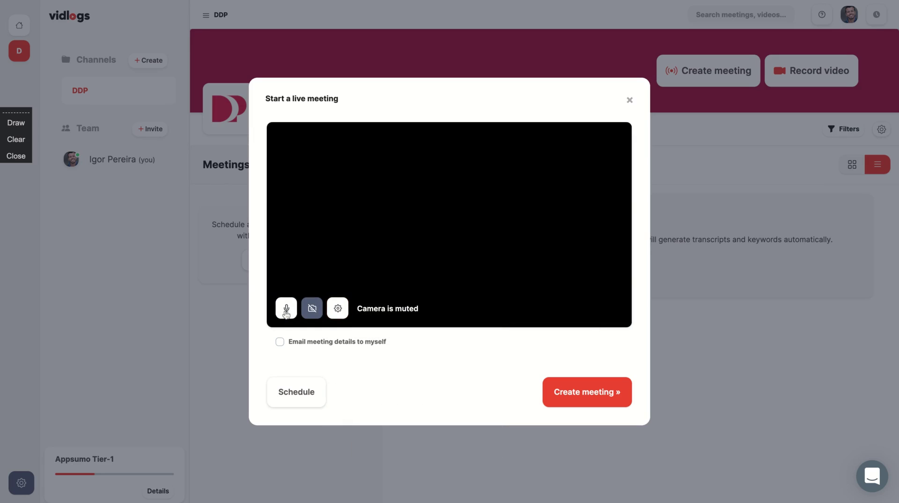
left_click(280, 342)
left_click(280, 342)
- View the form for scheduling a new meeting, close it without scheduling, and reopen the live meeting setup
left_click(307, 394)
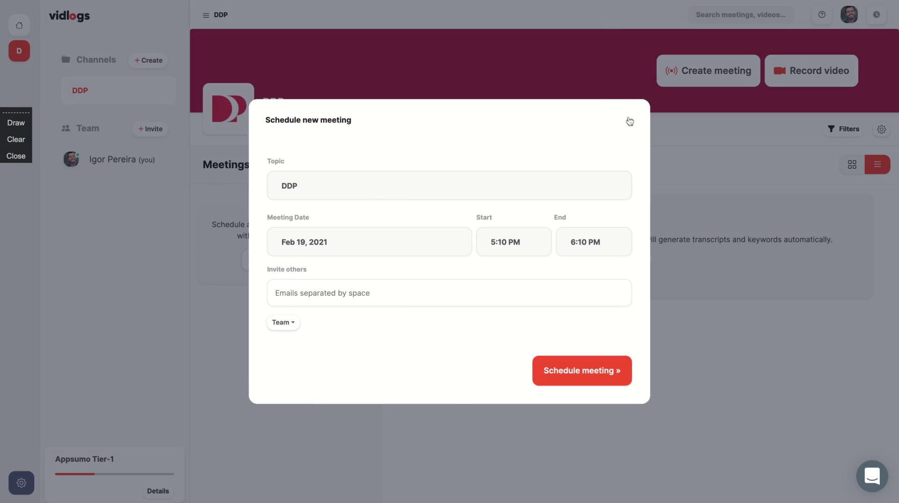
left_click(629, 121)
left_click(292, 258)
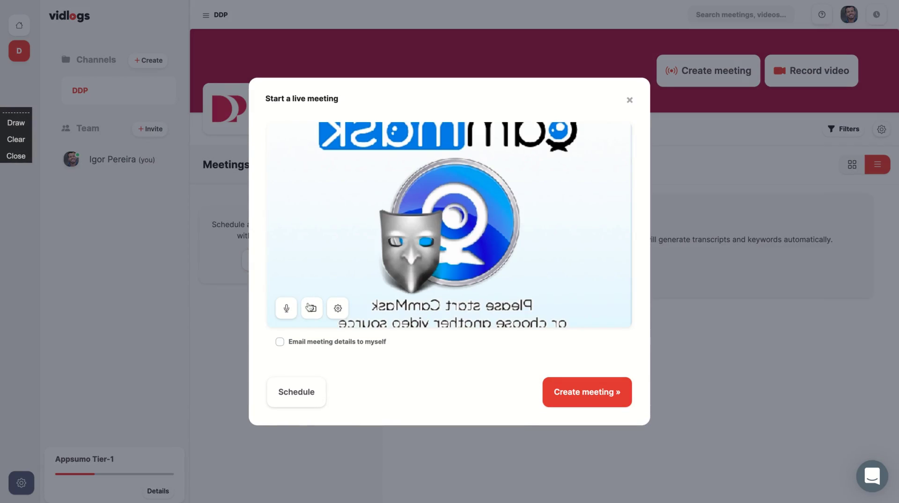
- Turn the camera off, create the live meeting in the DDP channel, and copy its link
left_click(311, 307)
left_click(581, 399)
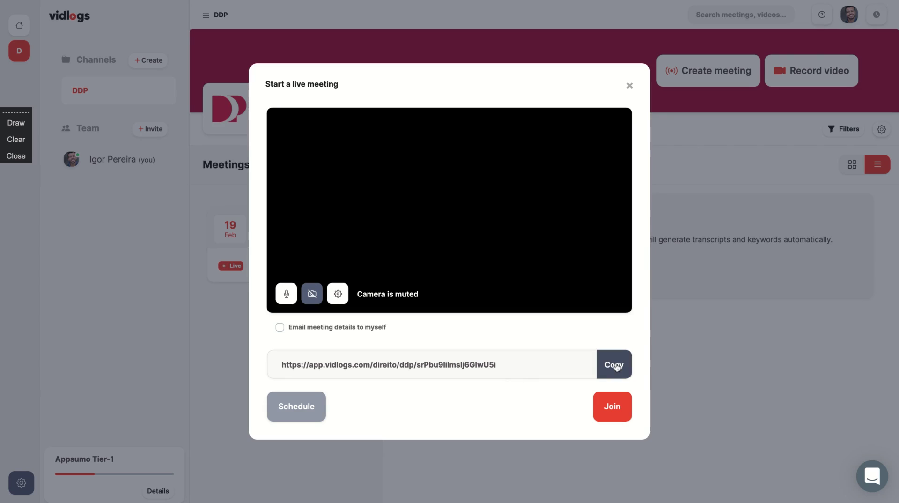
left_click(517, 361)
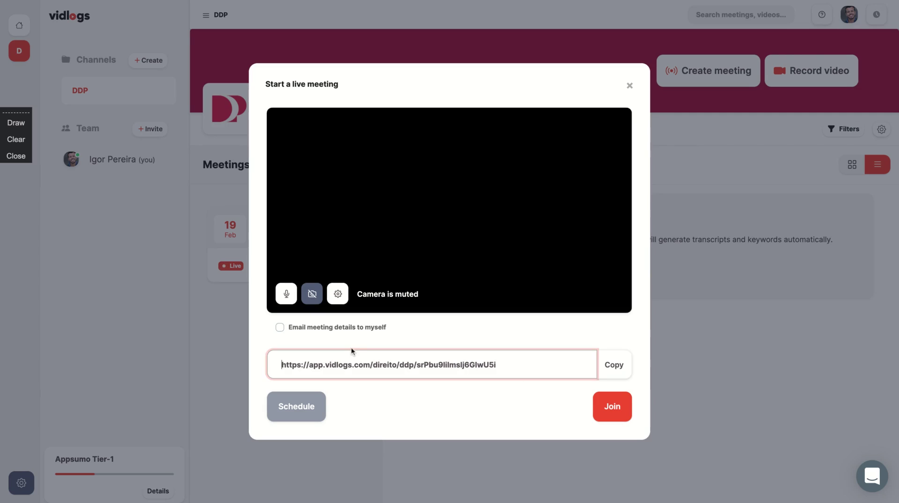
left_click(620, 371)
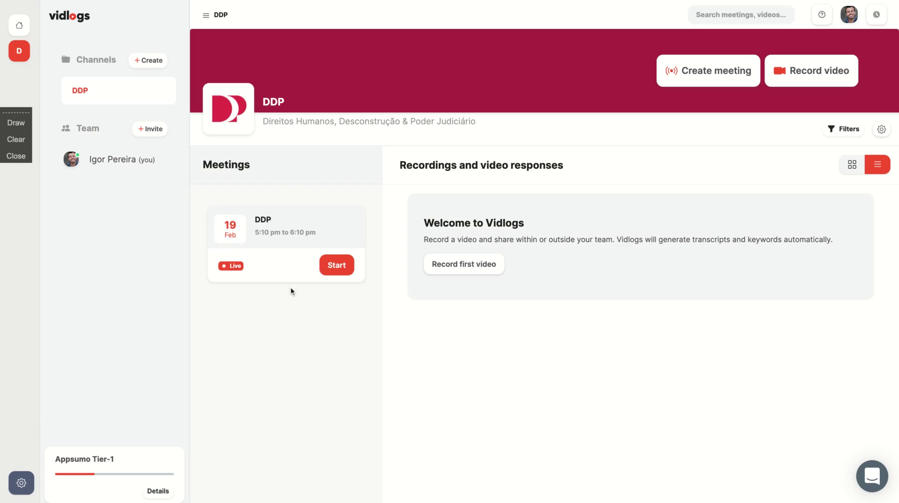
- Open the details of the DDP live meeting and inspect its description field and calendar options without changing them
left_click(337, 266)
left_click(229, 228)
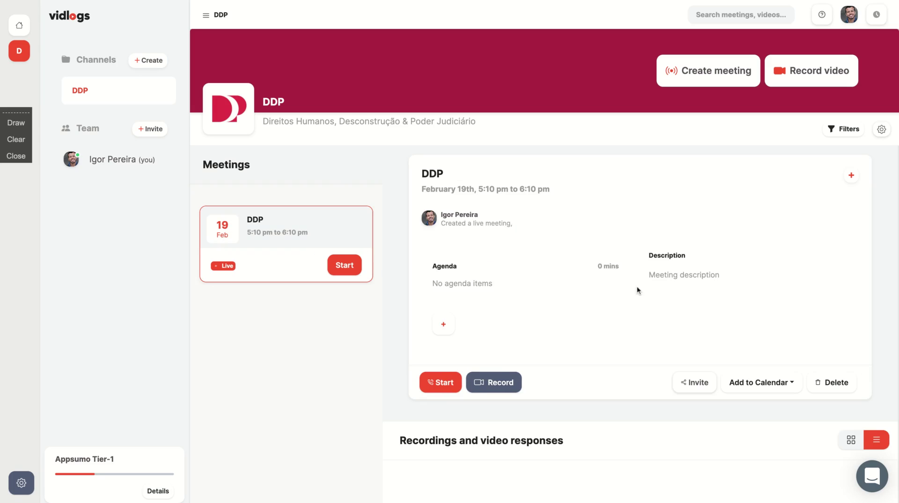
left_click(668, 276)
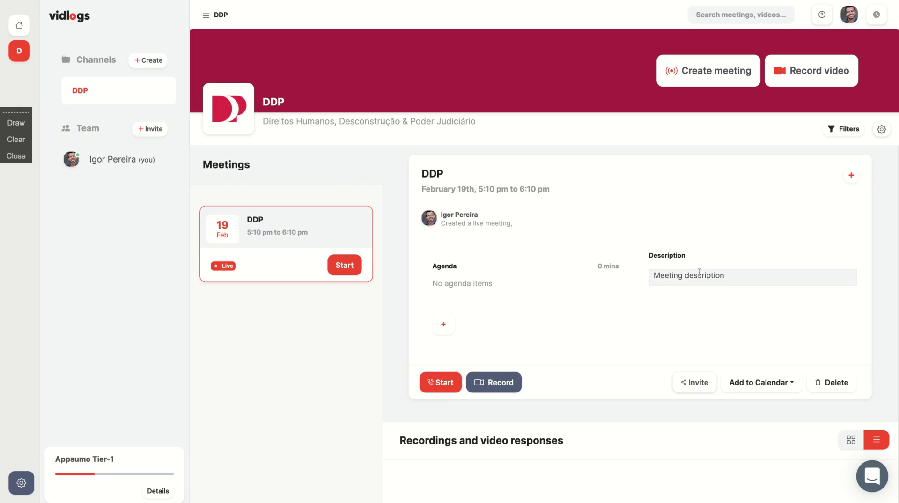
left_click(791, 387)
left_click(791, 387)
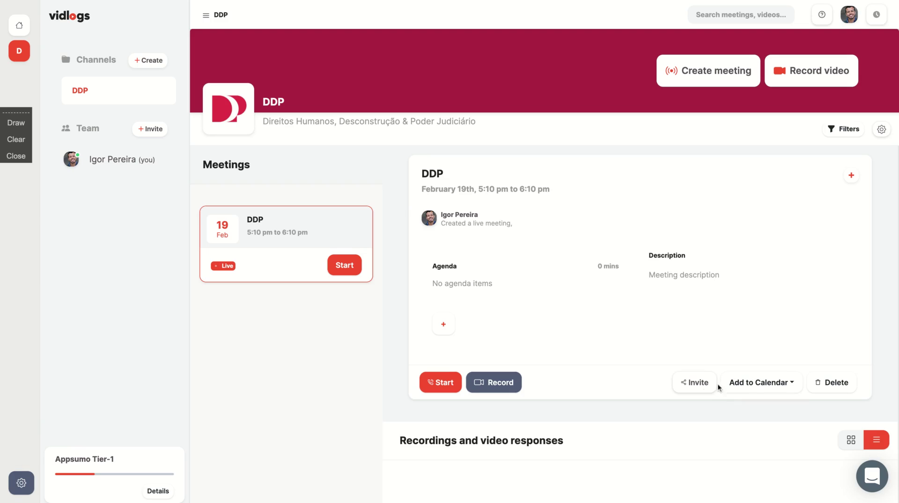
- Inspect the meeting's sharing options, including the field for inviting others by email, and close them without sending an invitation
left_click(696, 384)
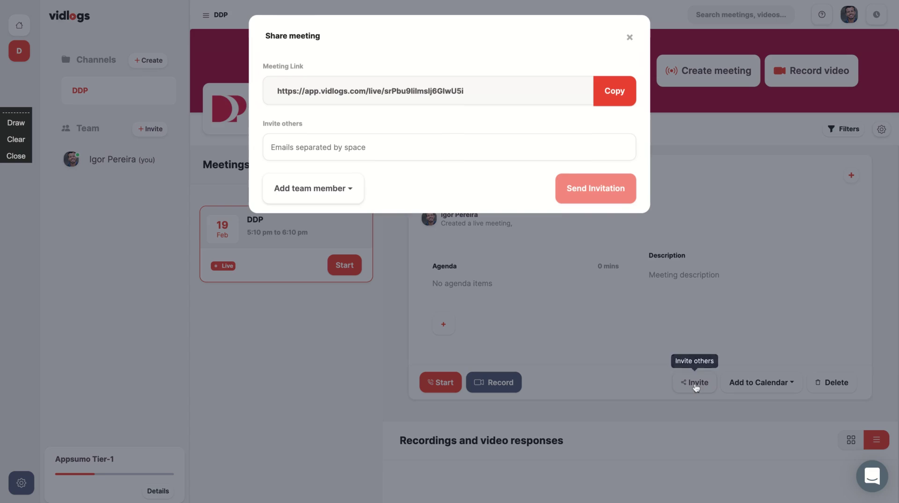
left_click(421, 146)
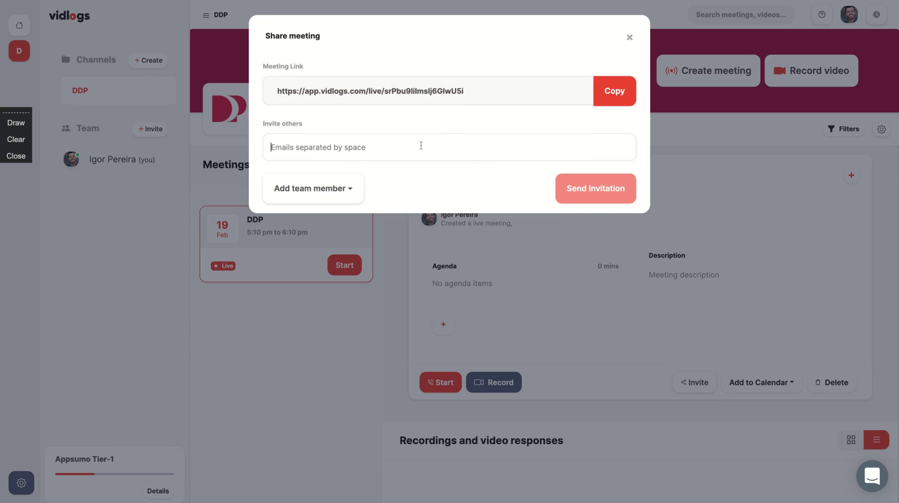
left_click(629, 37)
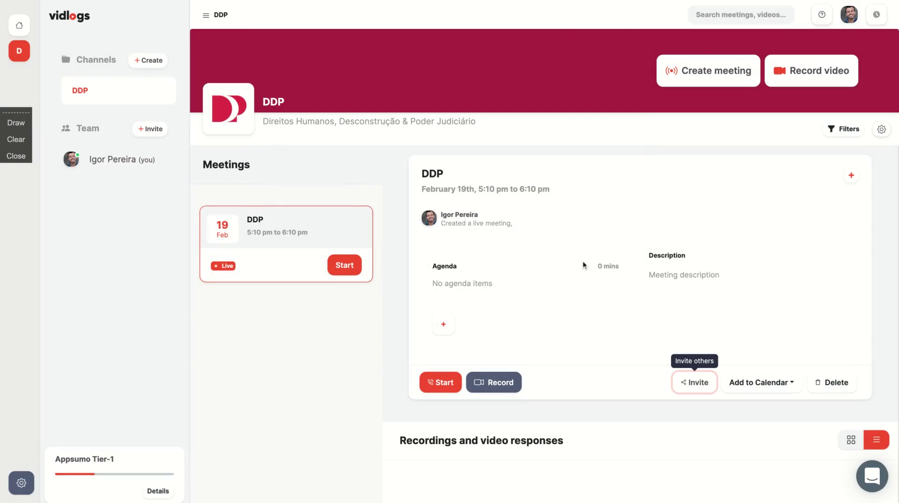
- Add an agenda item named "Task 1" with a duration of 10 minutes to the DDP meeting
left_click(465, 287)
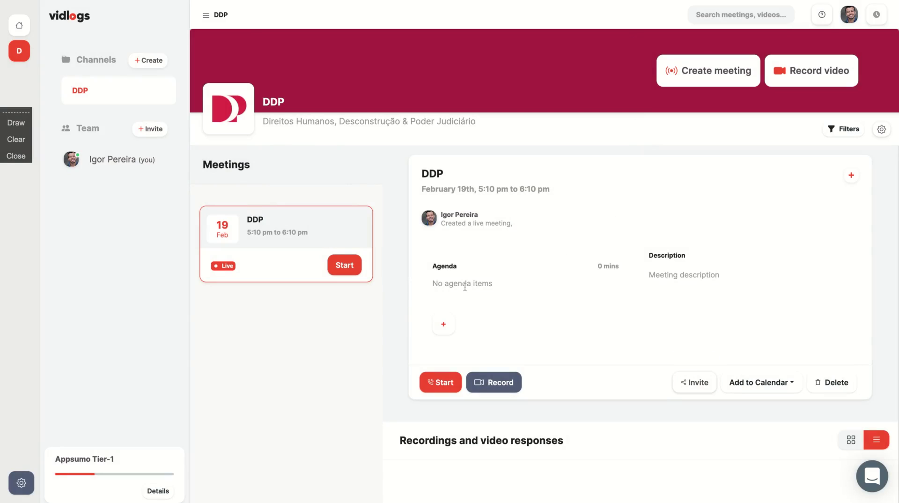
left_click(442, 325)
left_click(467, 329)
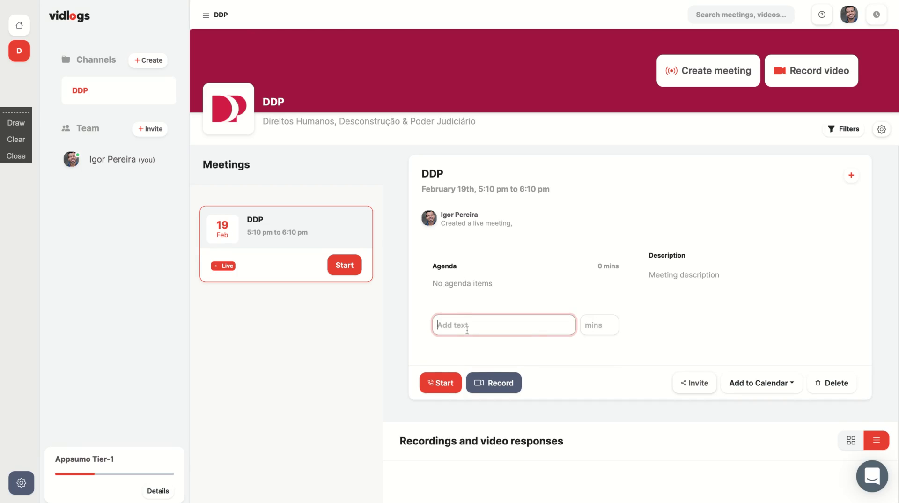
type("Task 1")
left_click(591, 326)
type("10")
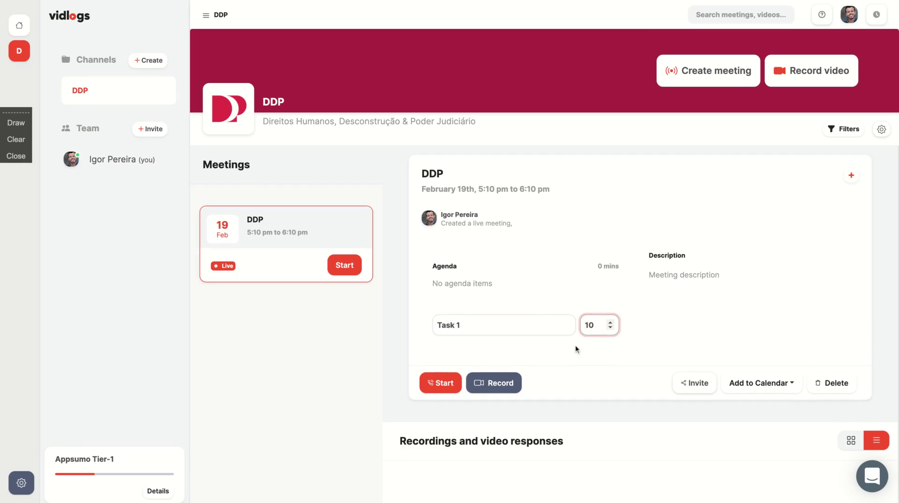
key("Return")
- Add a second agenda item named "Task 2" with a duration of 15 minutes
left_click(493, 332)
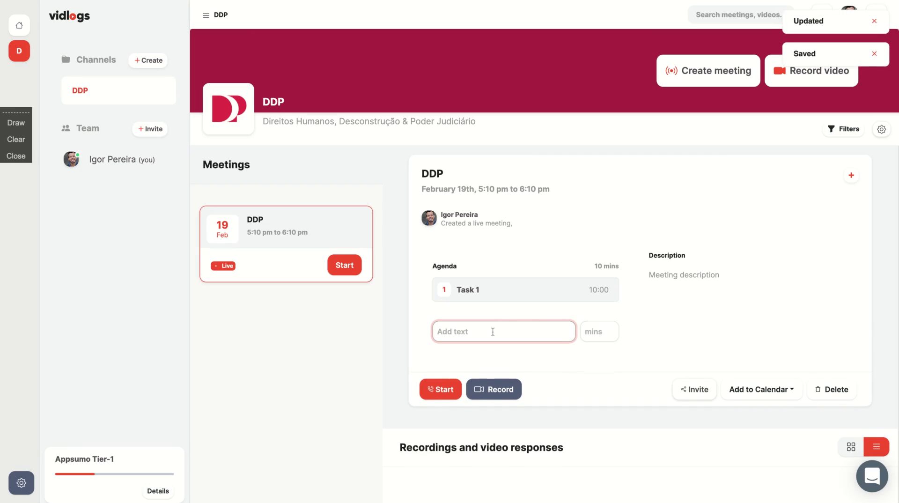
type("Task 2")
left_click(587, 333)
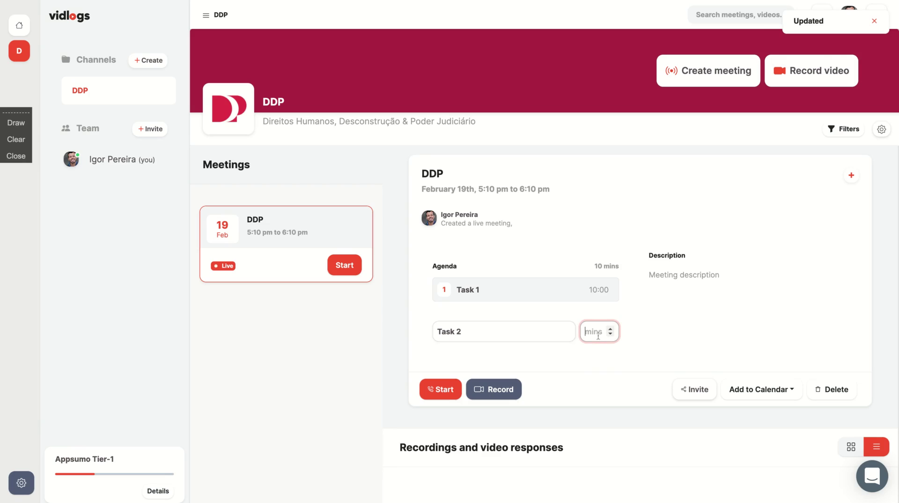
type("15")
key("Return")
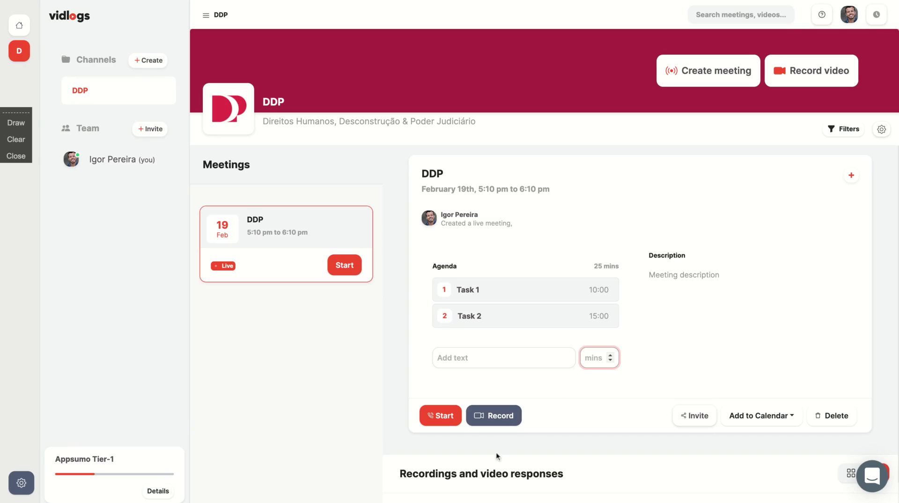
- Start the DDP meeting, enter its live room, and turn the camera off
left_click(437, 417)
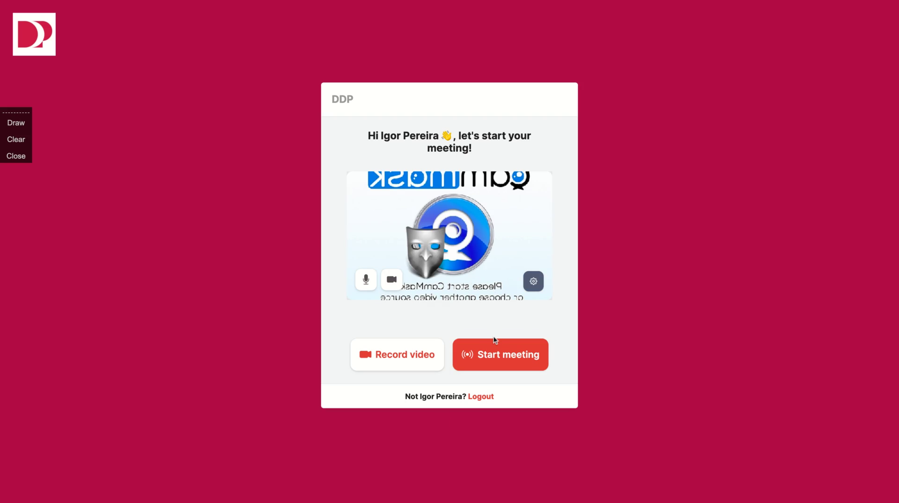
left_click(497, 361)
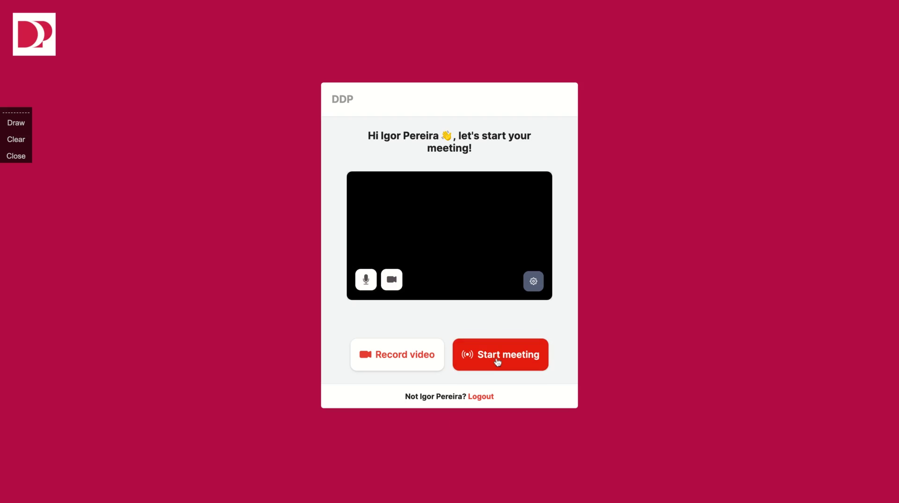
left_click(515, 355)
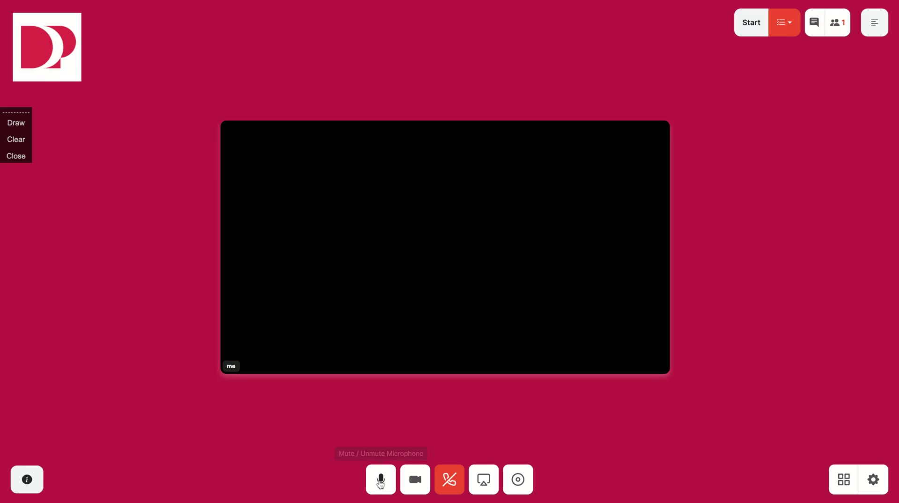
left_click(417, 481)
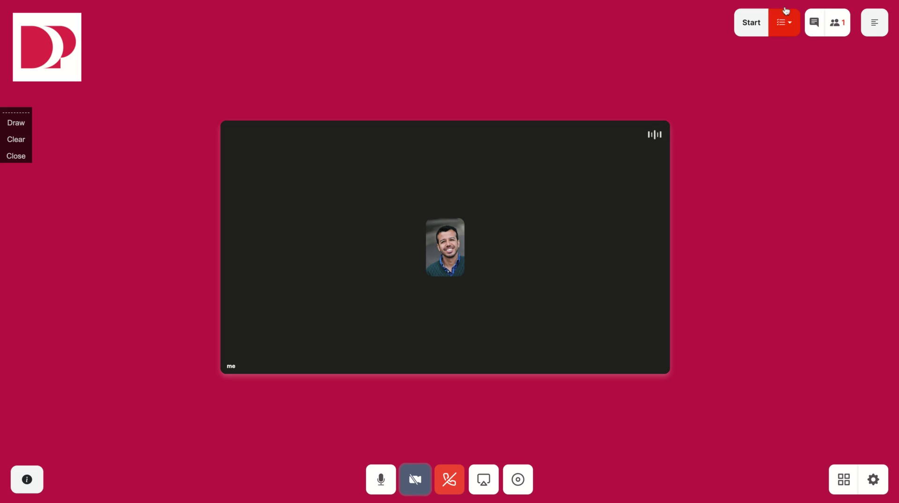
- View the meeting agenda inside the live room and close it again
left_click(790, 28)
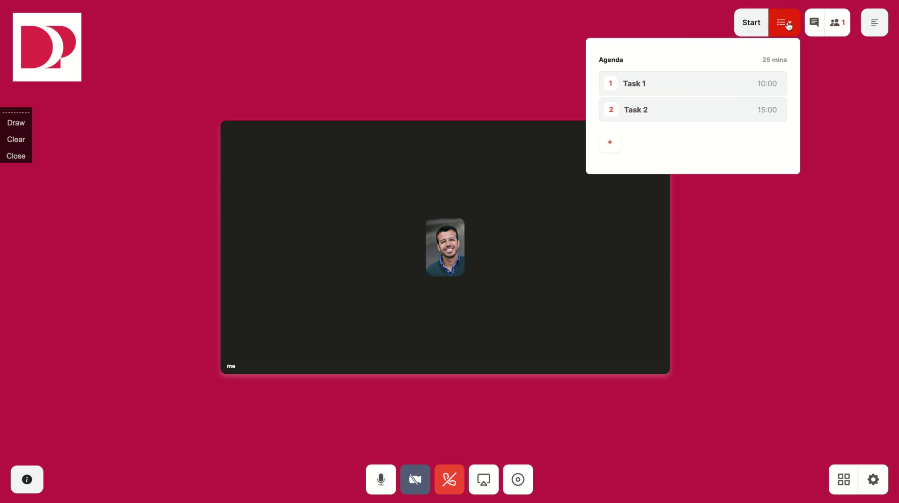
left_click(789, 26)
left_click(789, 26)
left_click(788, 21)
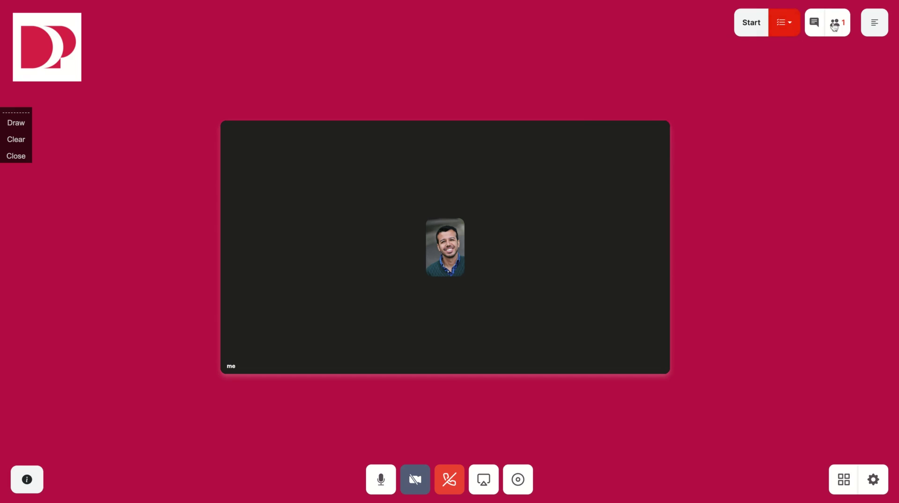
- Inspect the live room's people list, chat and live transcripts, closing each one after viewing
left_click(840, 22)
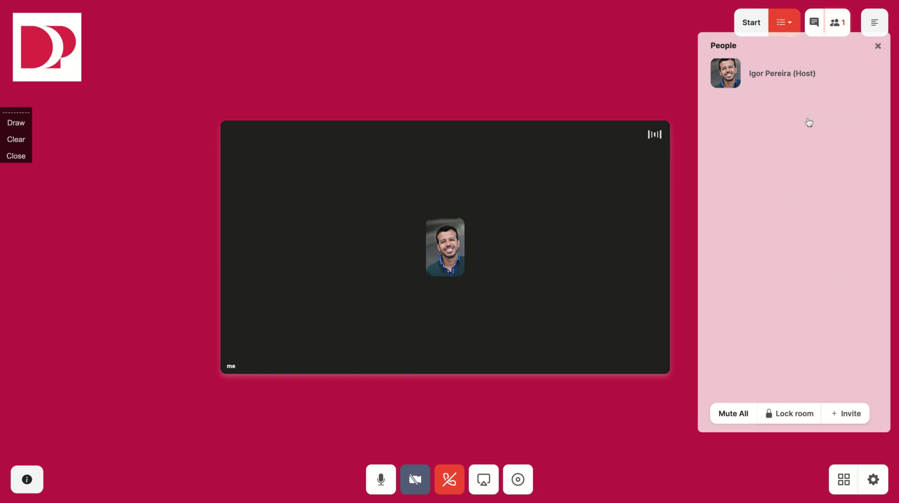
left_click(878, 46)
left_click(813, 24)
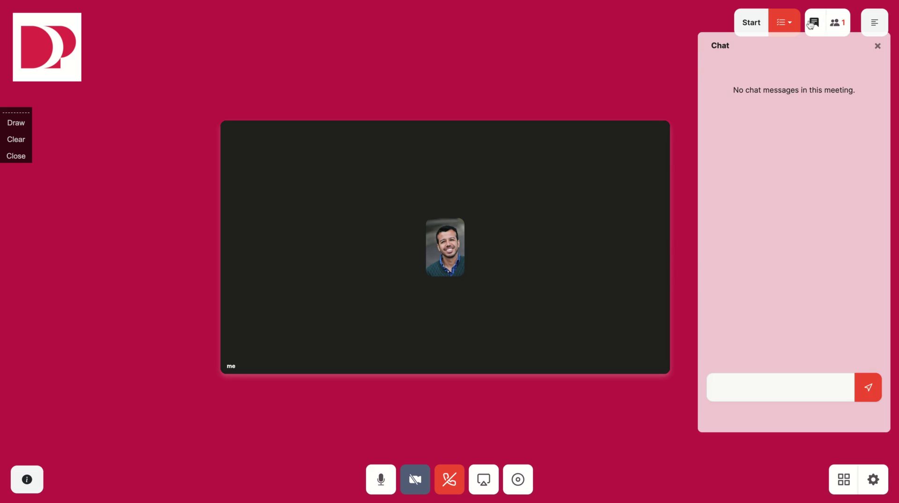
left_click(878, 47)
left_click(875, 24)
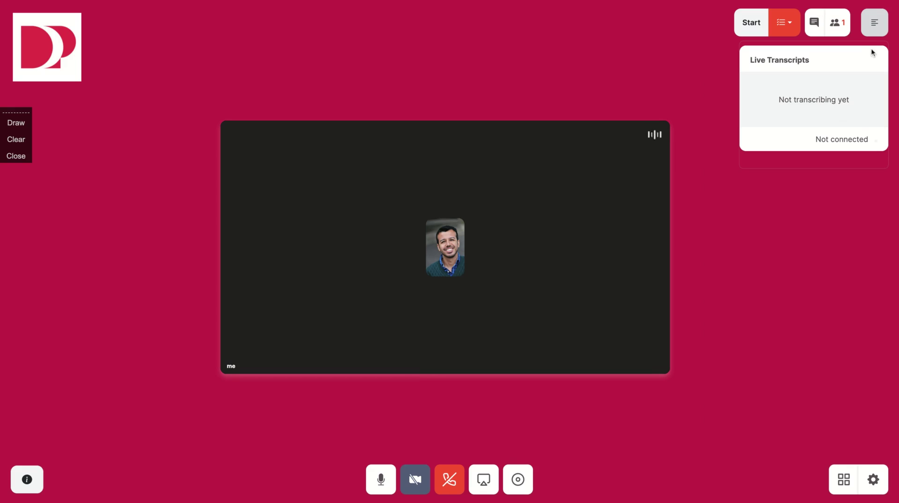
left_click(876, 30)
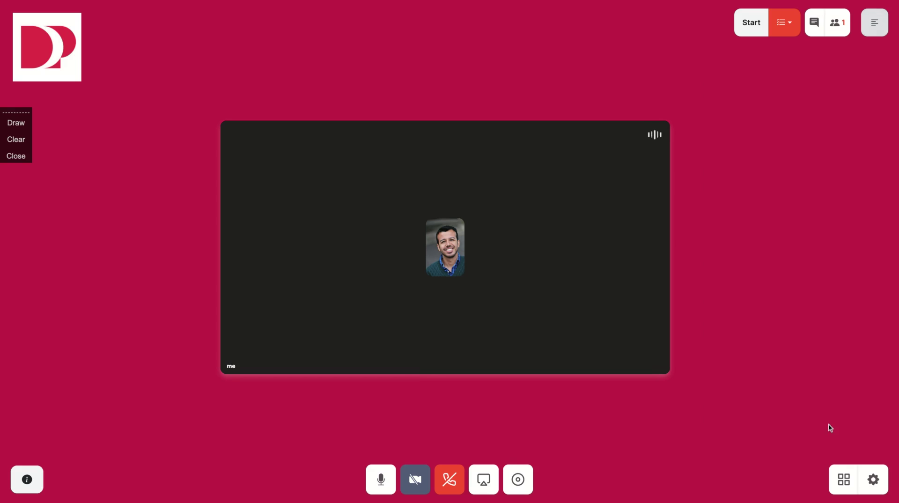
- Try the full-screen video layout and switch back, and view the meeting info before closing it
left_click(843, 480)
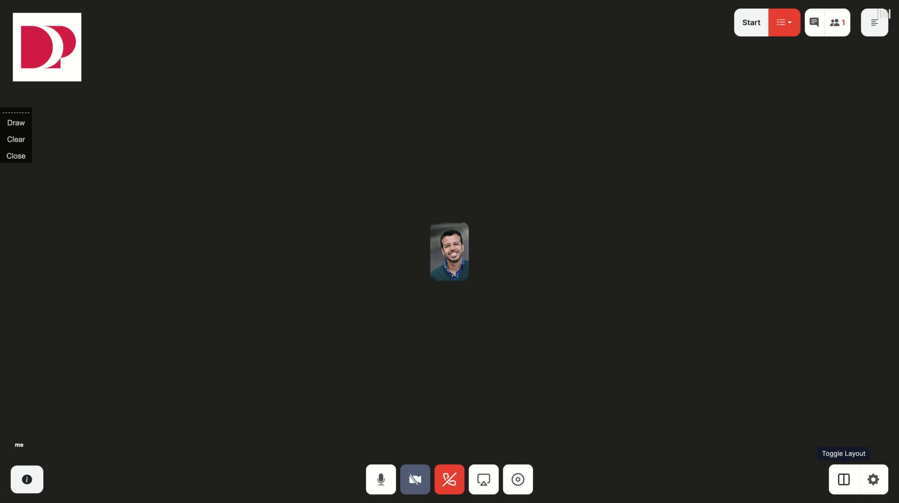
left_click(843, 478)
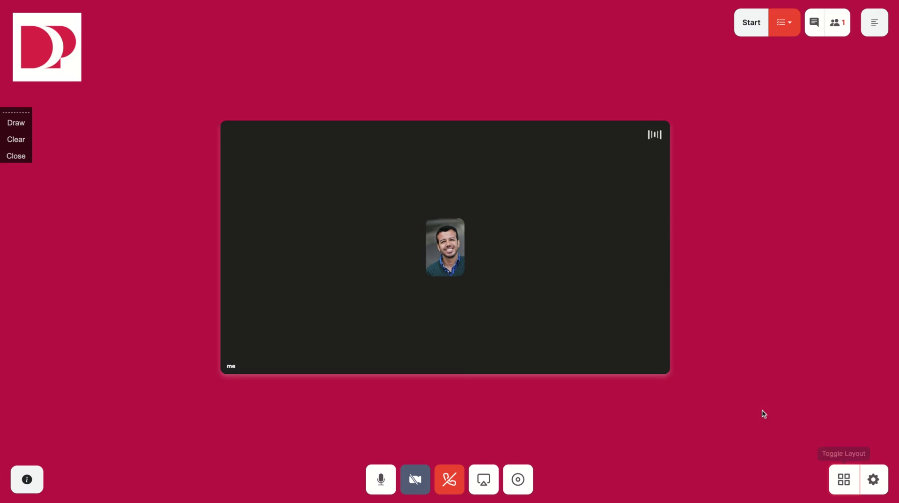
left_click(27, 480)
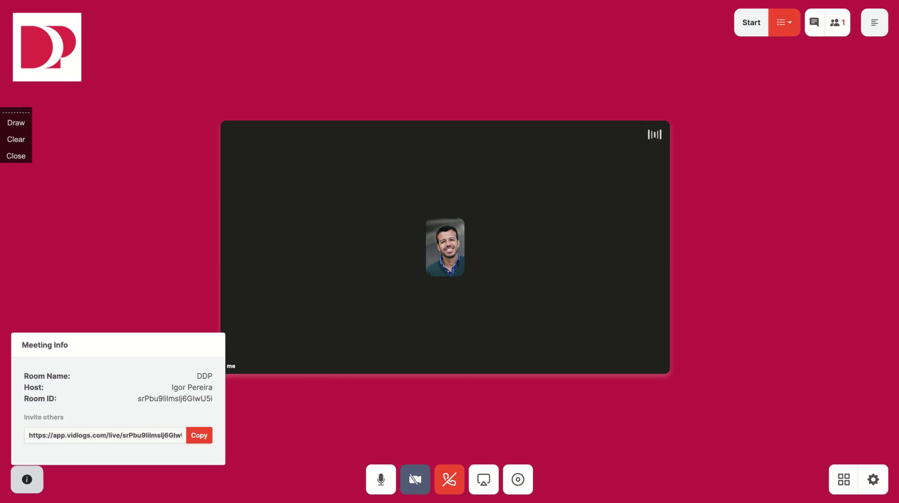
left_click(27, 479)
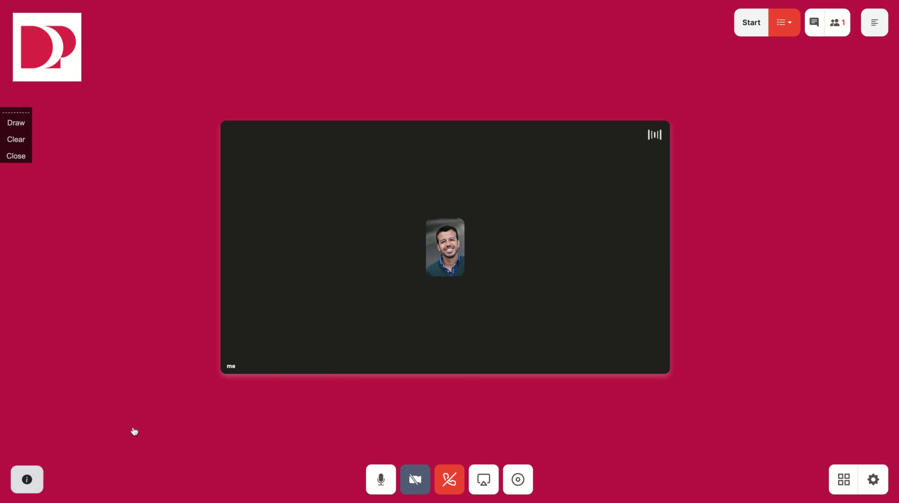
- Inspect the meeting, audio and video, and network settings, including the receive resolution, and close them without changes
left_click(873, 479)
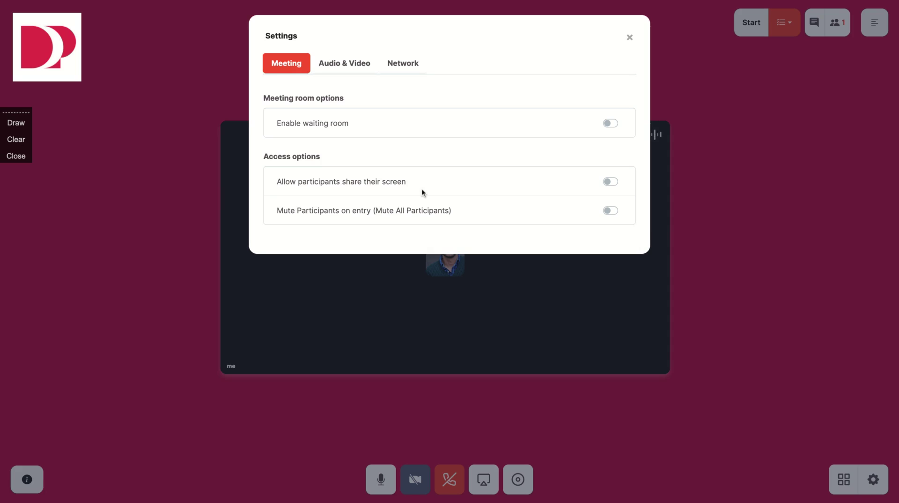
left_click(330, 64)
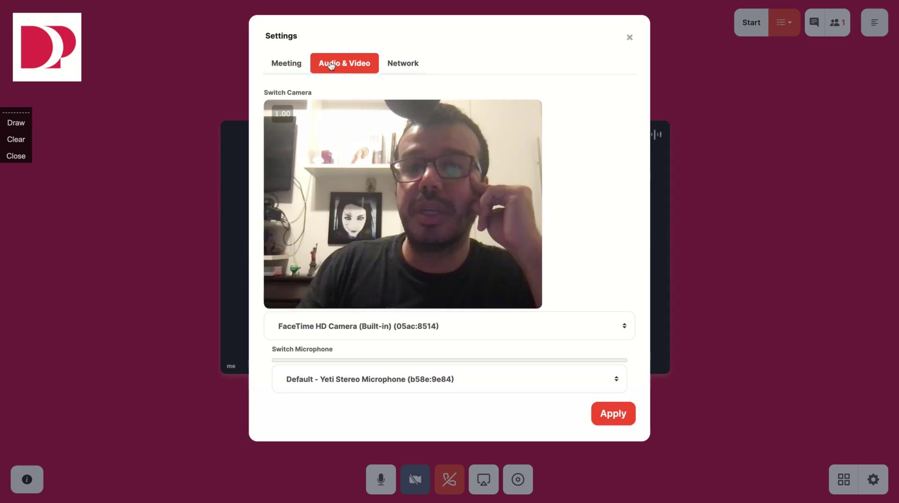
left_click(386, 64)
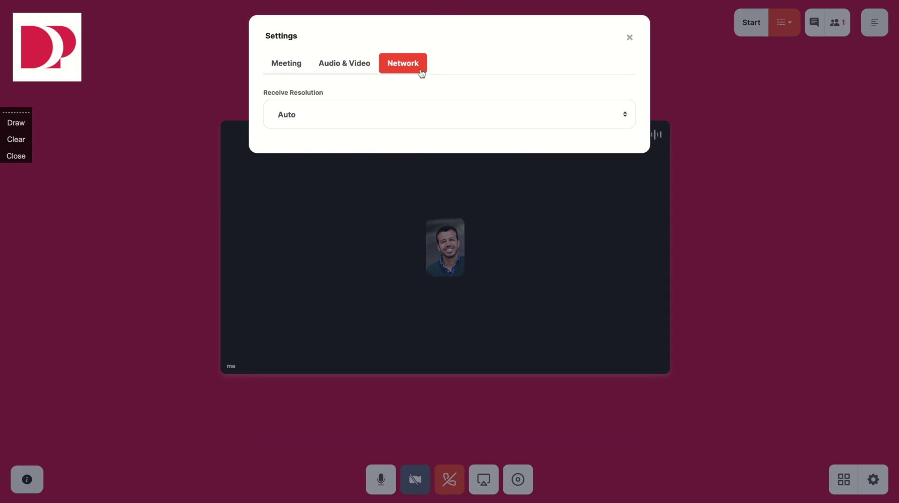
left_click(367, 122)
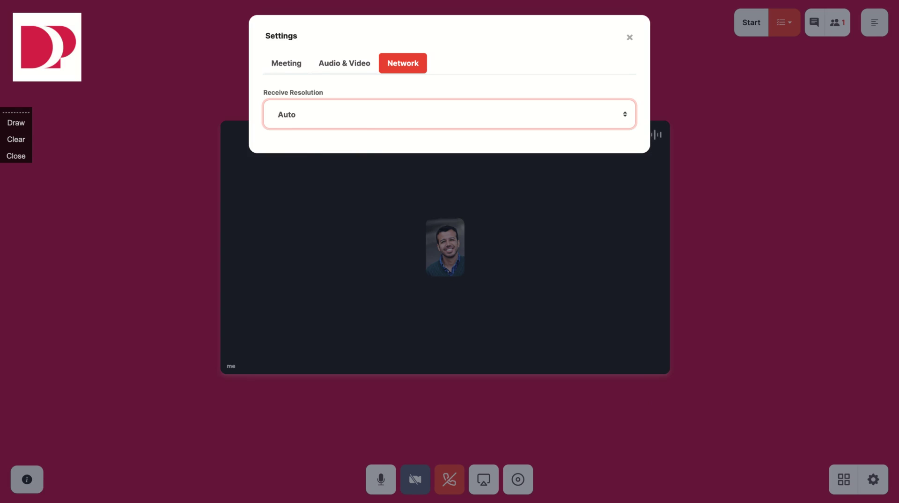
left_click(628, 39)
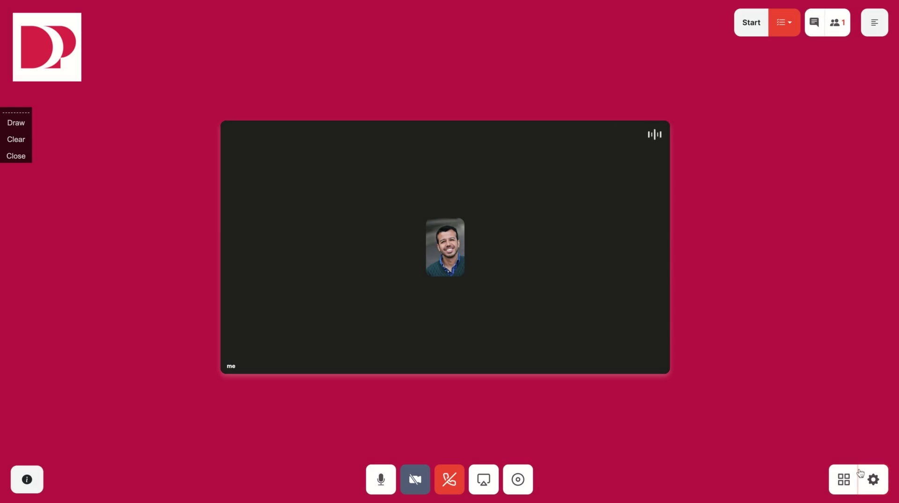